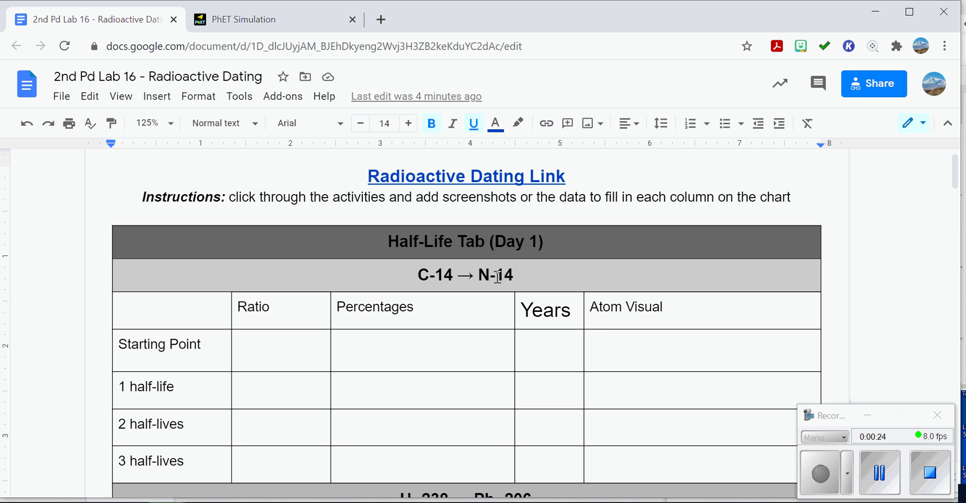
Step: Switch to the PhET Radioactive Dating Game simulation and check the browser's zoom level
click(241, 23)
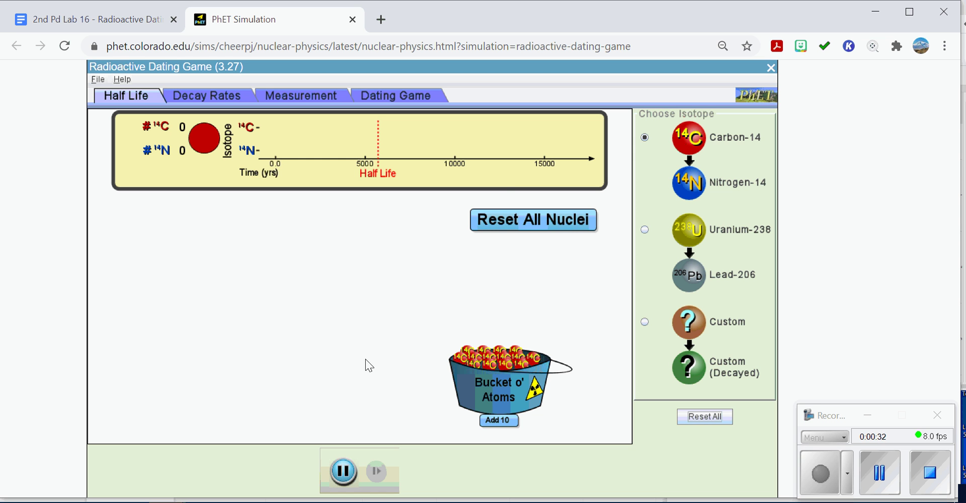
click(944, 47)
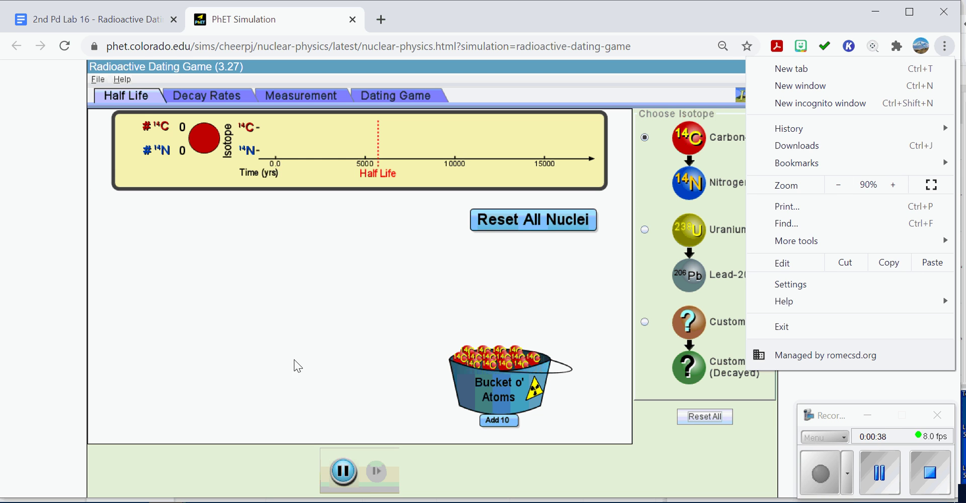
click(250, 380)
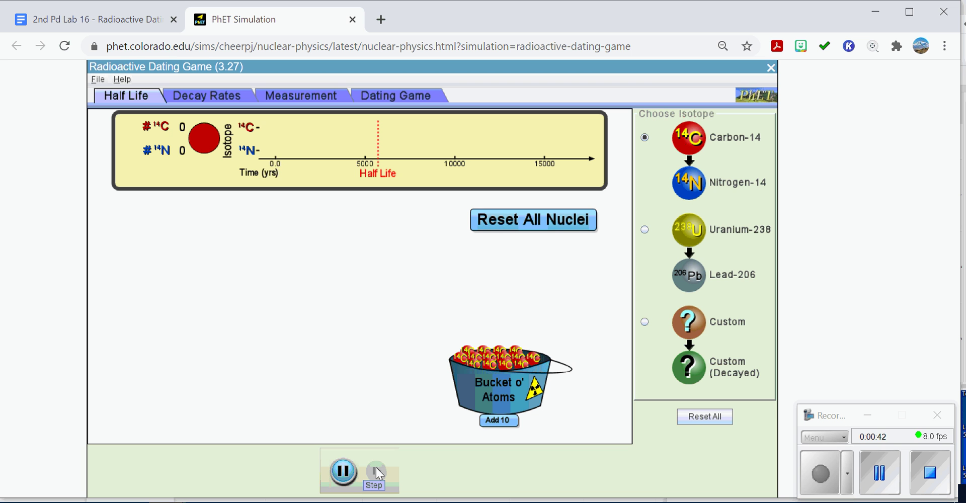
Step: Pause the Half Life simulation and add all carbon-14 atoms from the bucket, ten at a time
click(346, 470)
click(501, 421)
click(505, 424)
click(504, 422)
click(504, 421)
click(504, 421)
click(503, 421)
click(503, 422)
click(504, 422)
click(504, 421)
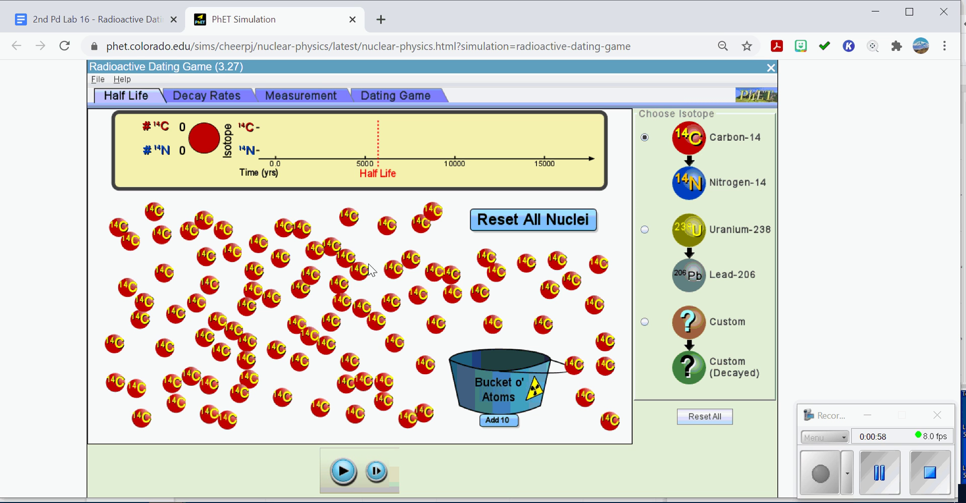
click(124, 20)
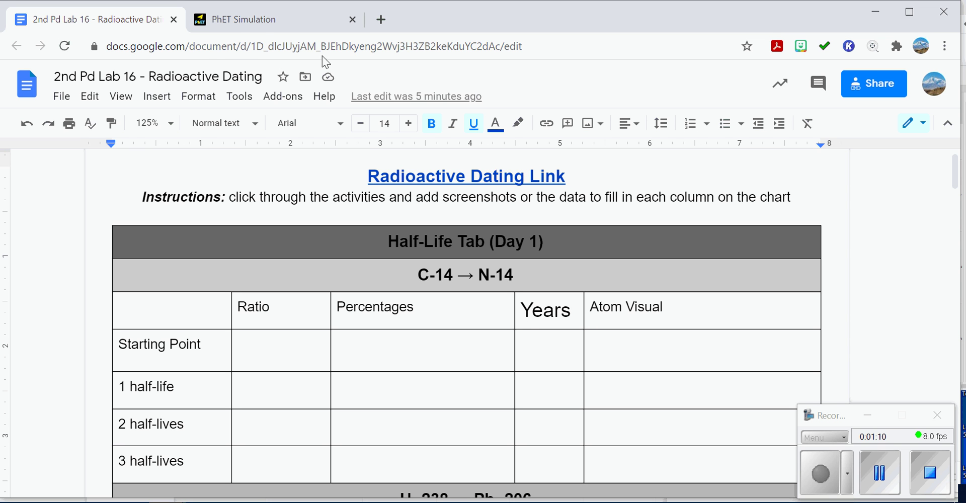
click(258, 20)
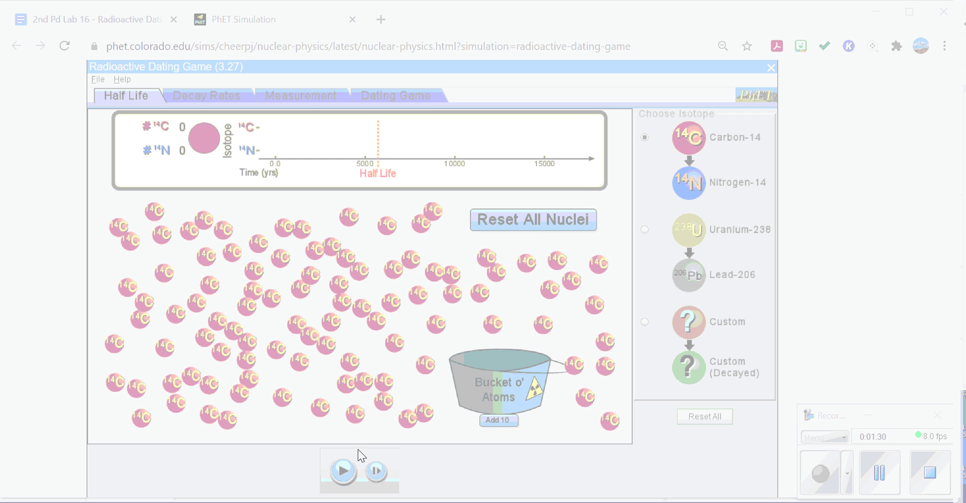
click(833, 289)
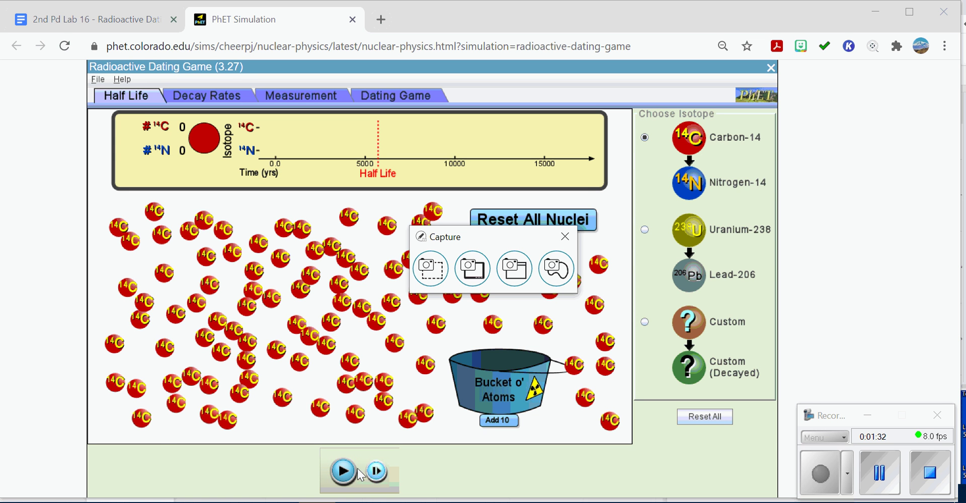
click(563, 236)
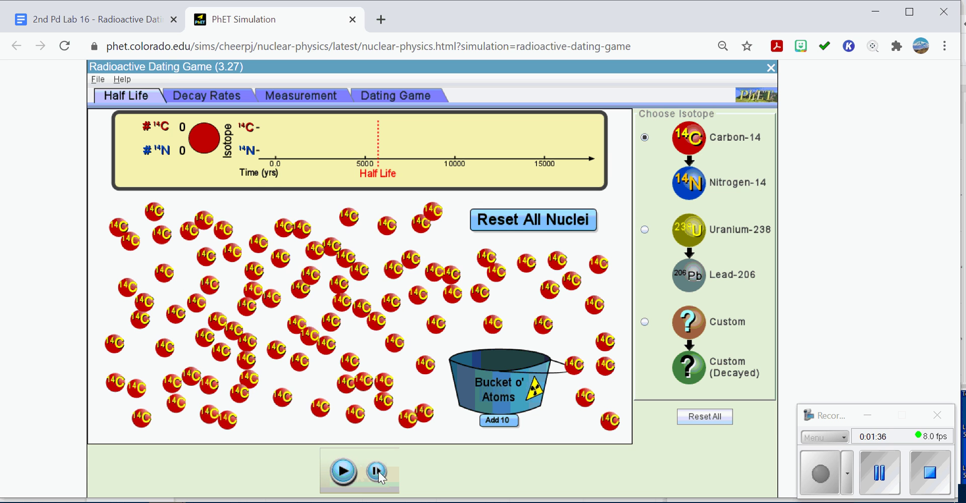
Step: Reset all nuclei after a brief run of the decay and advance the paused simulation by one step
click(347, 471)
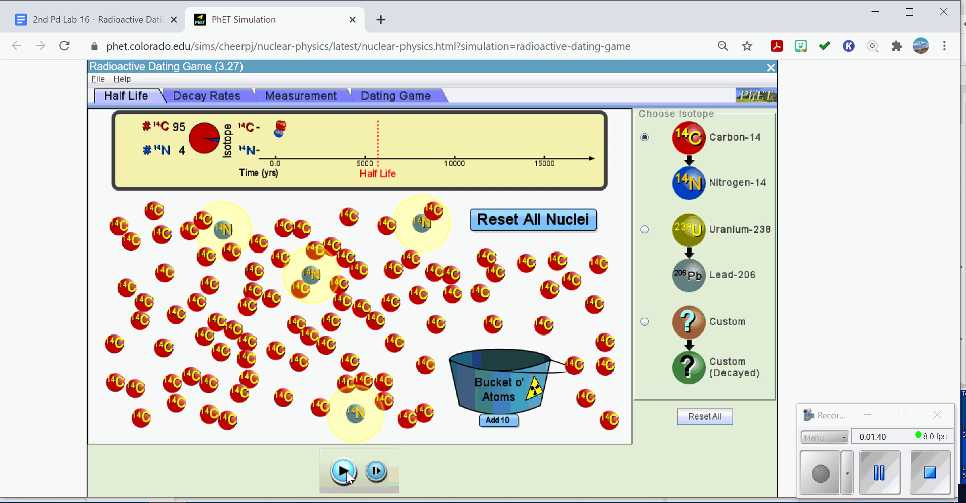
click(562, 223)
click(377, 472)
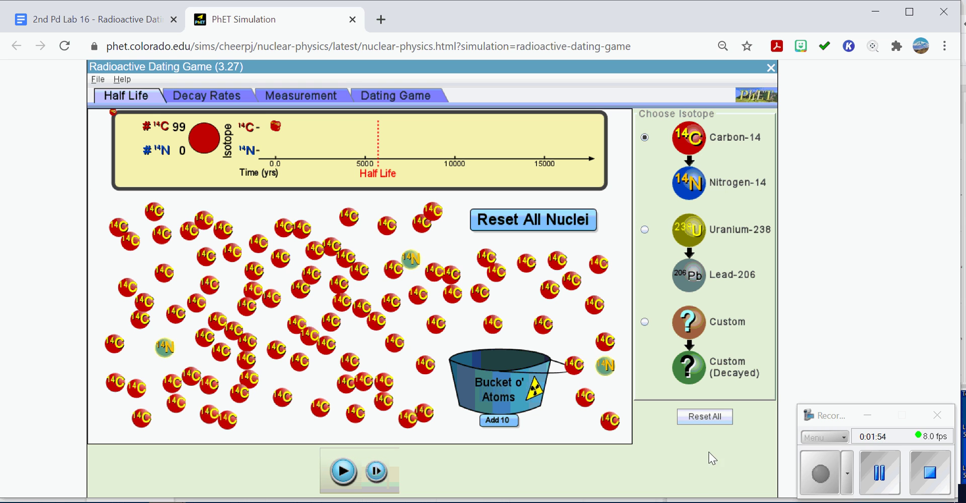
Step: Capture the C-14 and N-14 counts with the SMART screen capture tool and paste them into the Starting Point row's Ratio cell
click(736, 502)
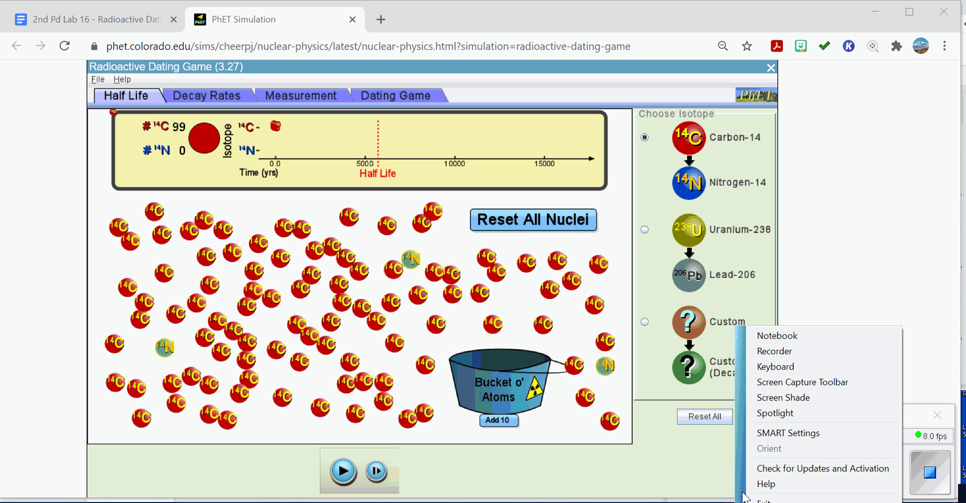
click(777, 382)
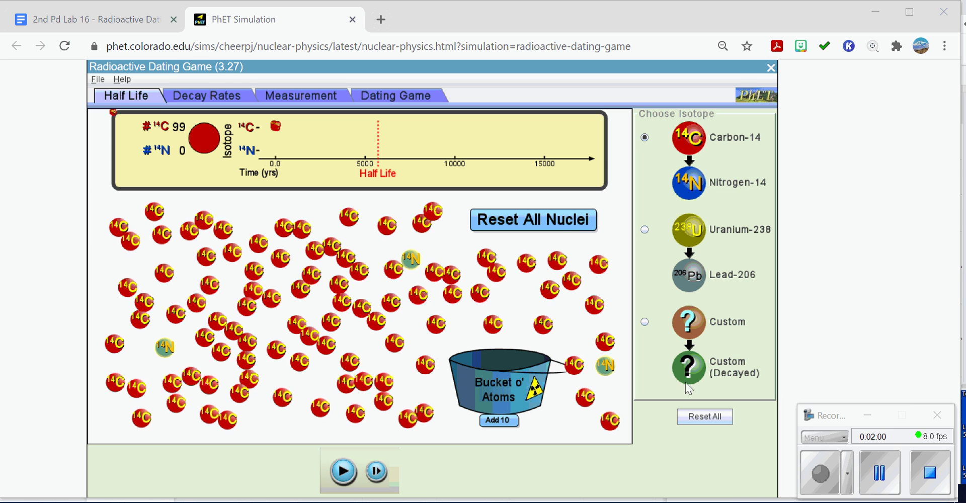
click(428, 272)
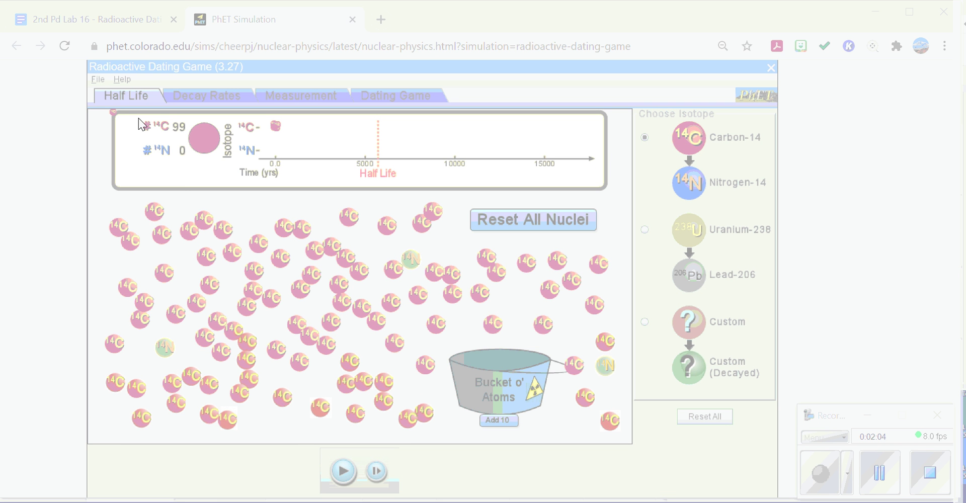
drag(181, 149, 189, 158)
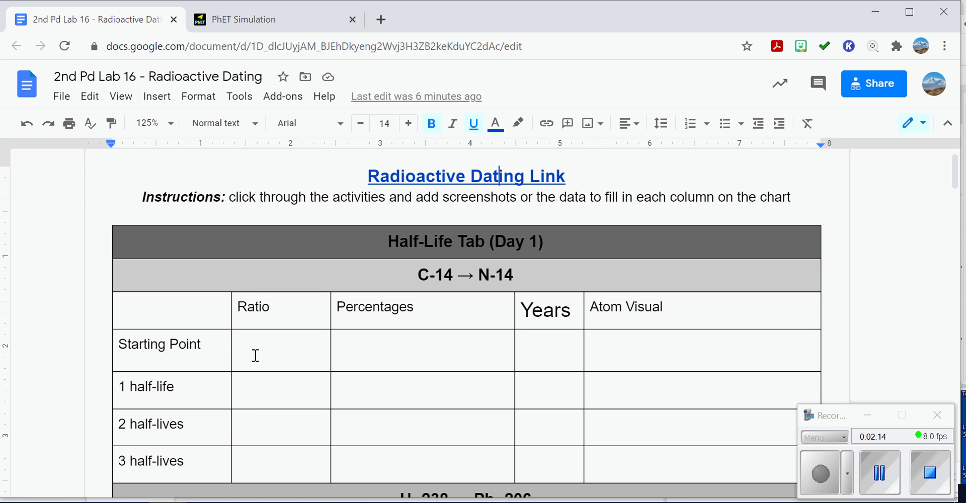
click(256, 355)
key(ctrl+v)
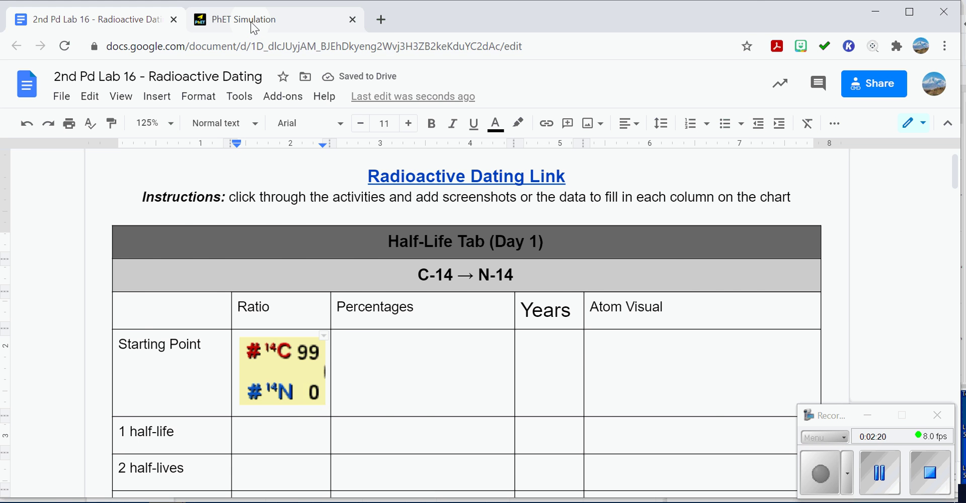
Step: Capture the simulation's isotope pie chart and paste it into the Starting Point row's Percentages cell in the lab document
click(254, 28)
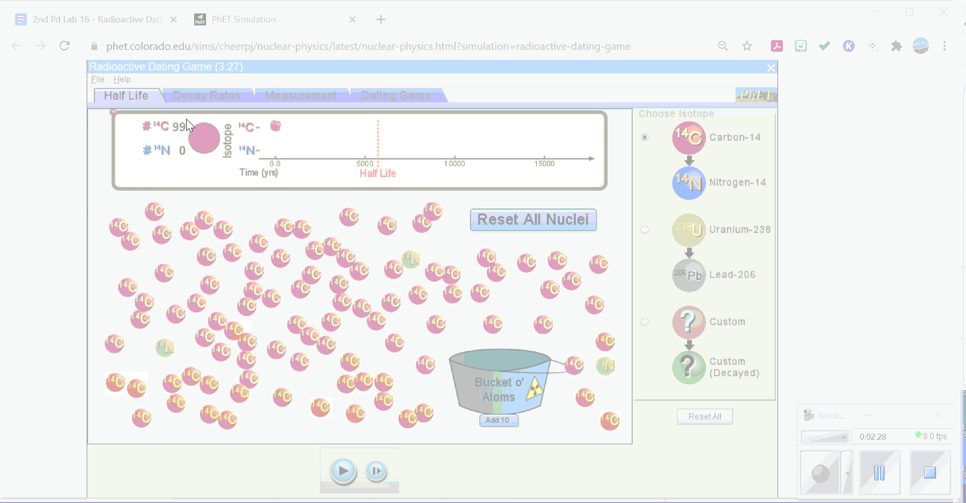
drag(186, 119, 225, 158)
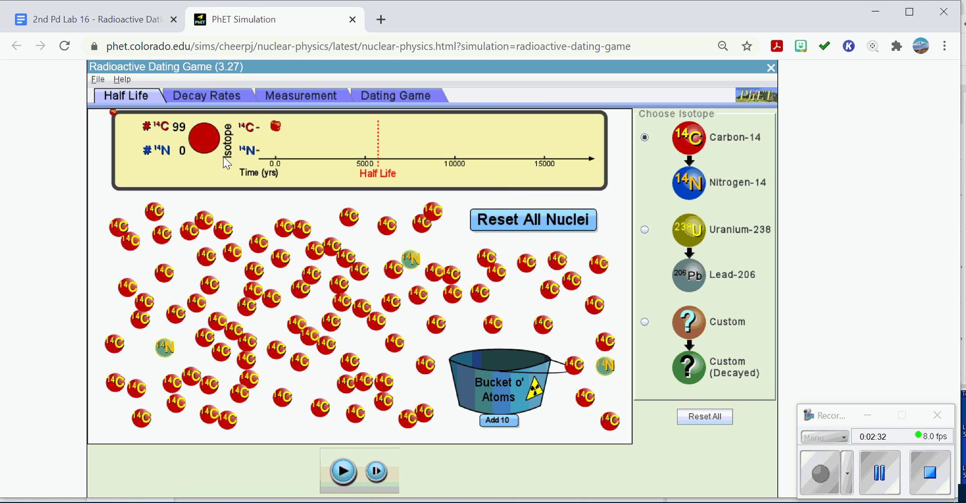
click(75, 20)
click(373, 366)
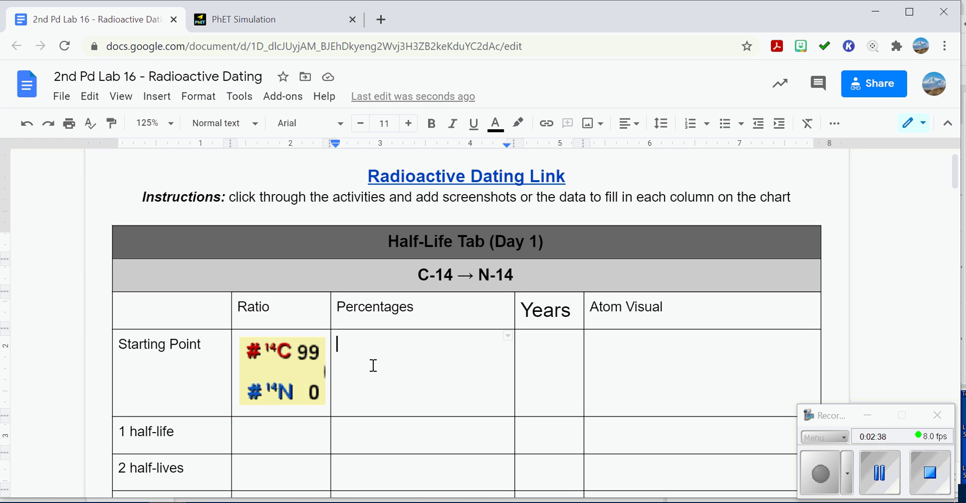
key(ctrl+v)
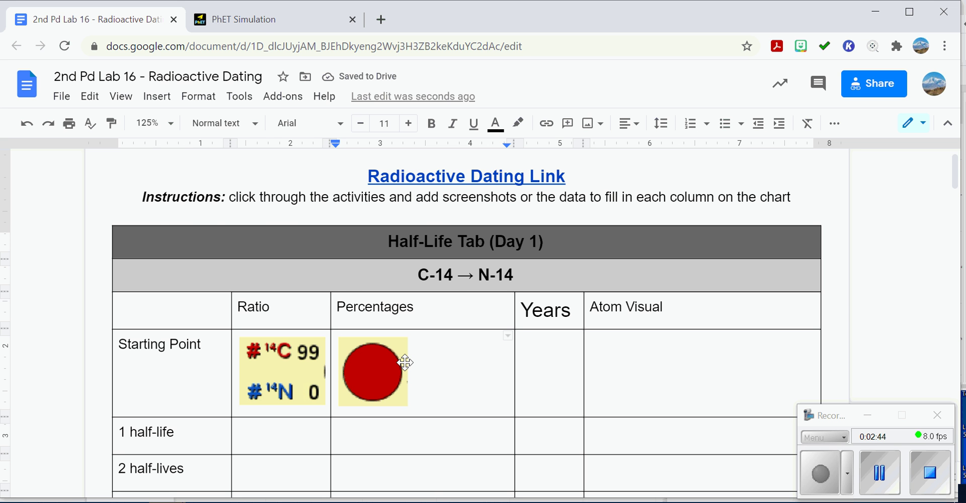
Step: Check the elapsed time on the simulation's timeline and enter 0 in the Starting Point row's Years cell
click(261, 20)
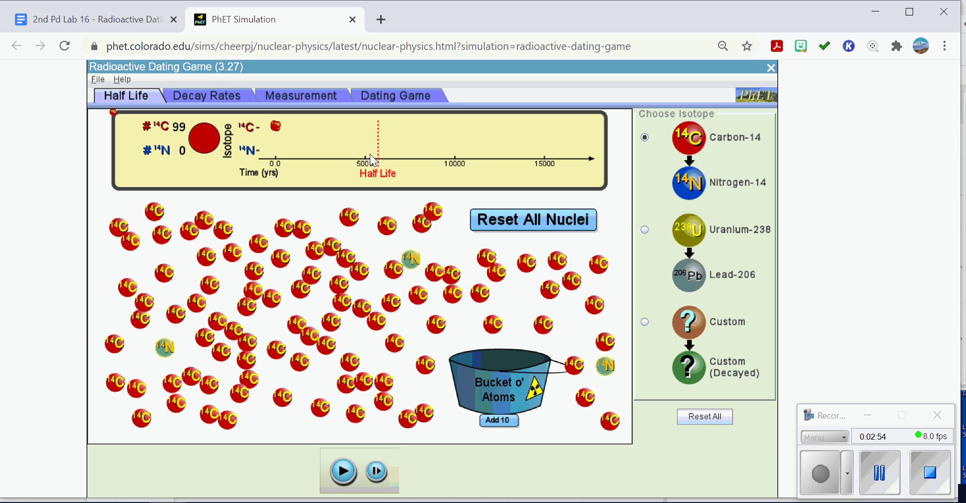
click(134, 23)
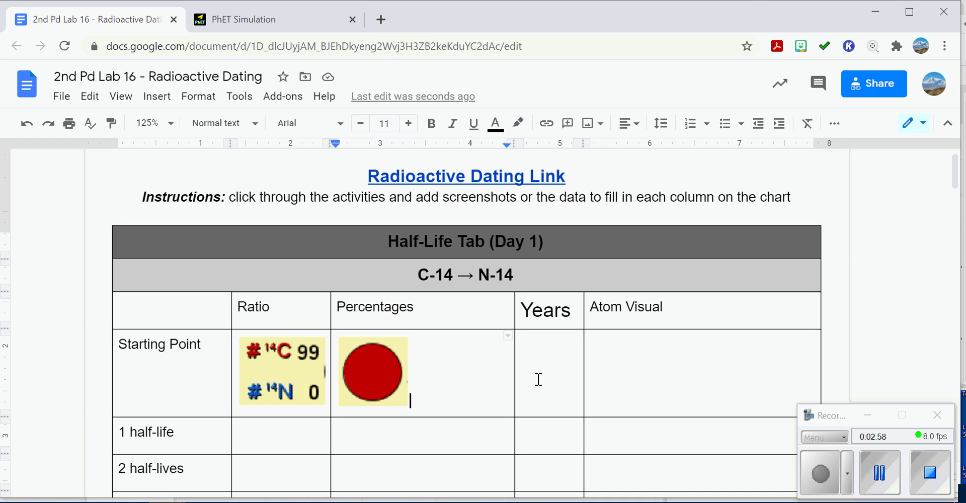
text(0)
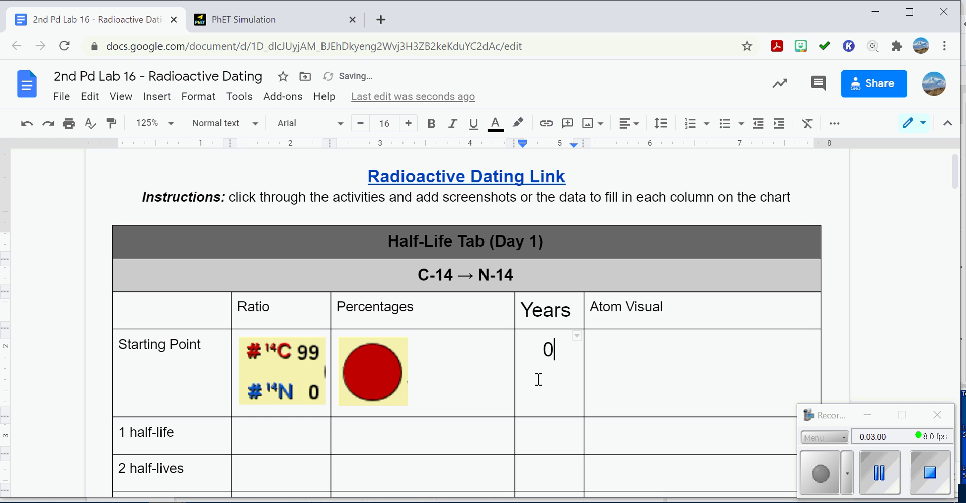
Step: Capture the whole atom area of the simulation to the clipboard and paste it into the Starting Point row's Atom Visual cell
click(619, 367)
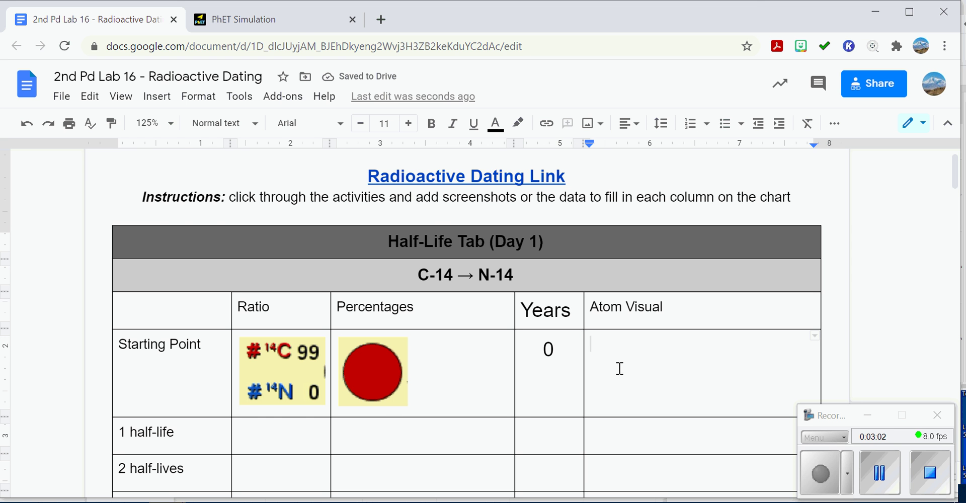
click(287, 22)
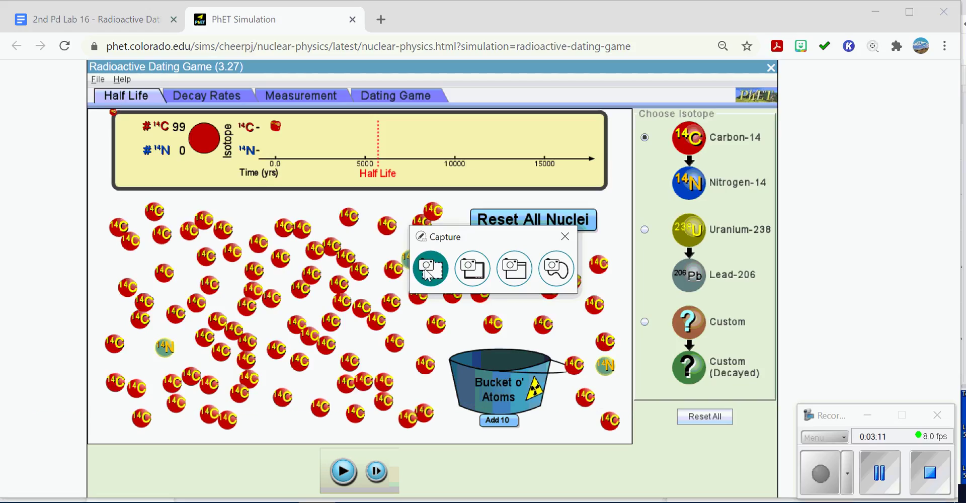
click(427, 268)
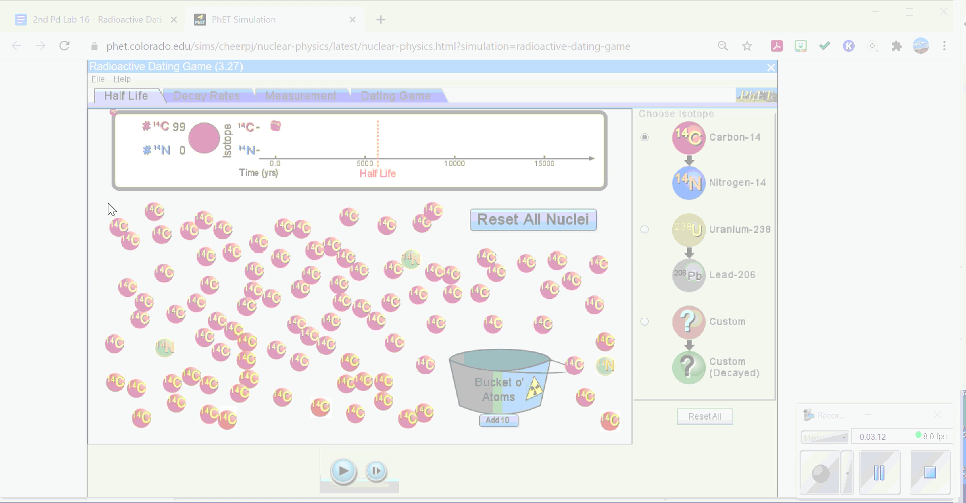
drag(105, 201, 624, 433)
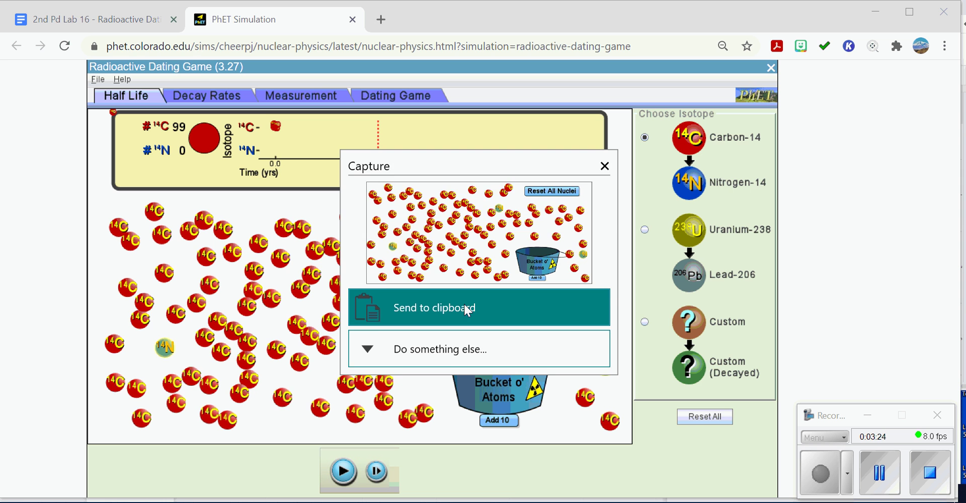
click(467, 309)
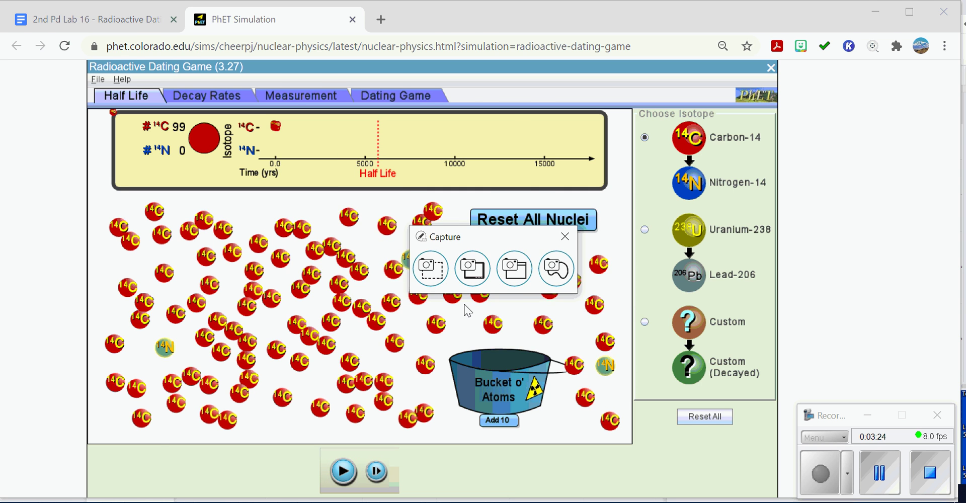
click(145, 26)
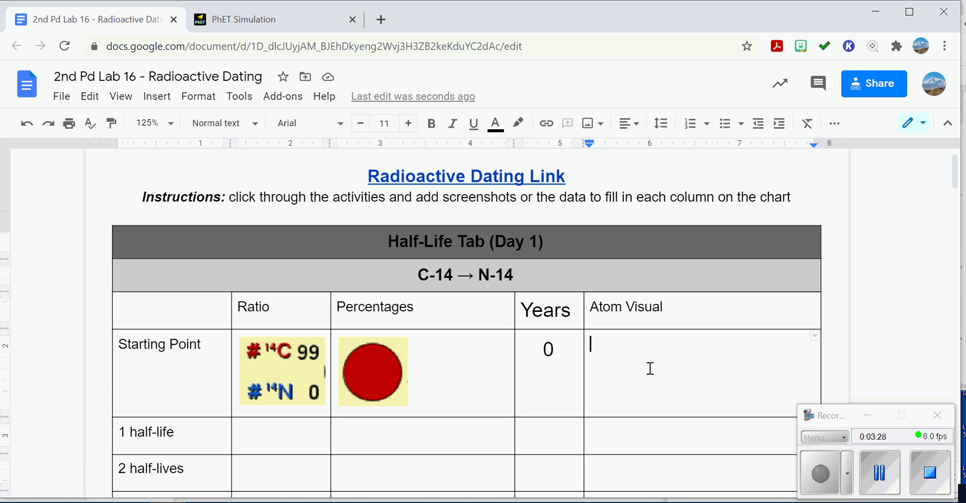
key(ctrl+v)
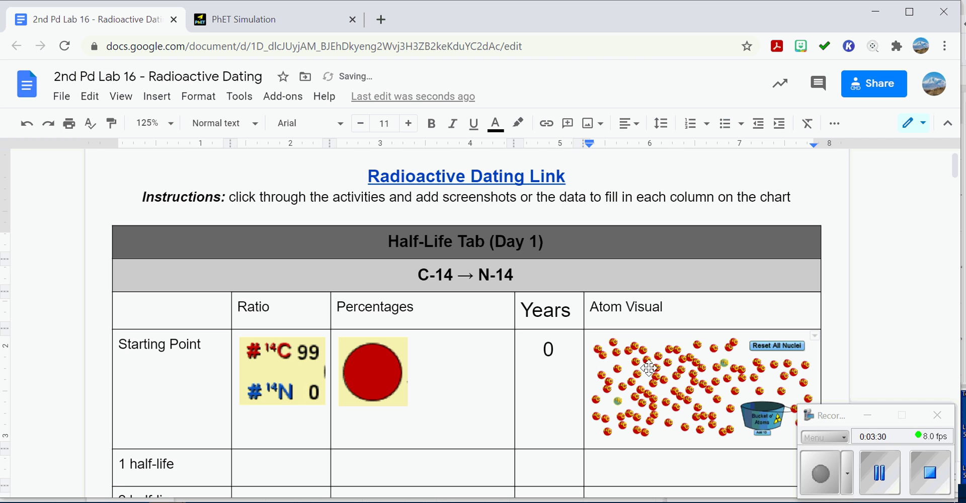
Step: In the PhET simulation, advance the Carbon-14 decay in single steps until the atoms reach the Half Life line on the timeline
scroll(649, 369, down, 3)
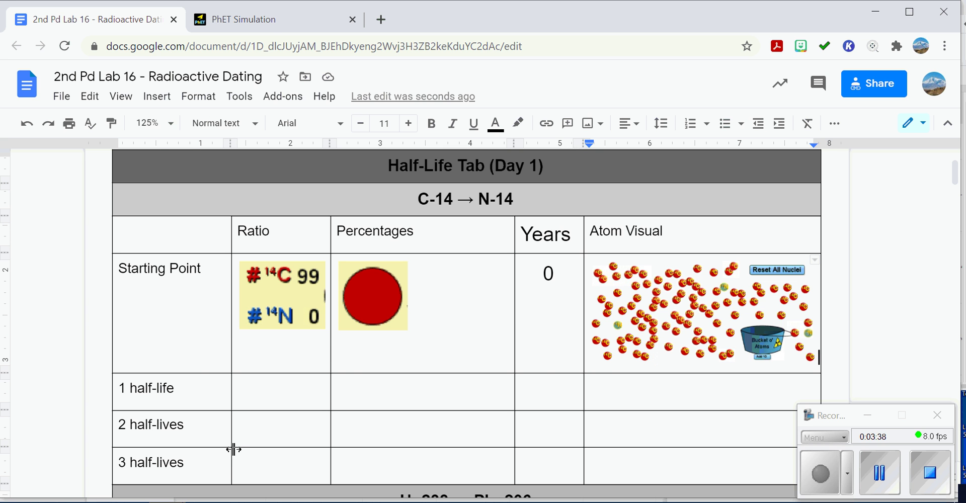
click(270, 21)
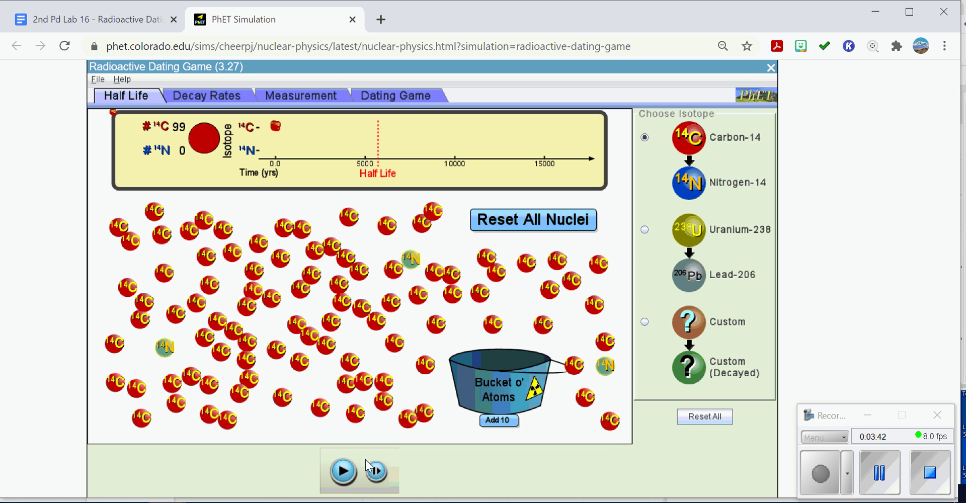
click(377, 472)
click(377, 473)
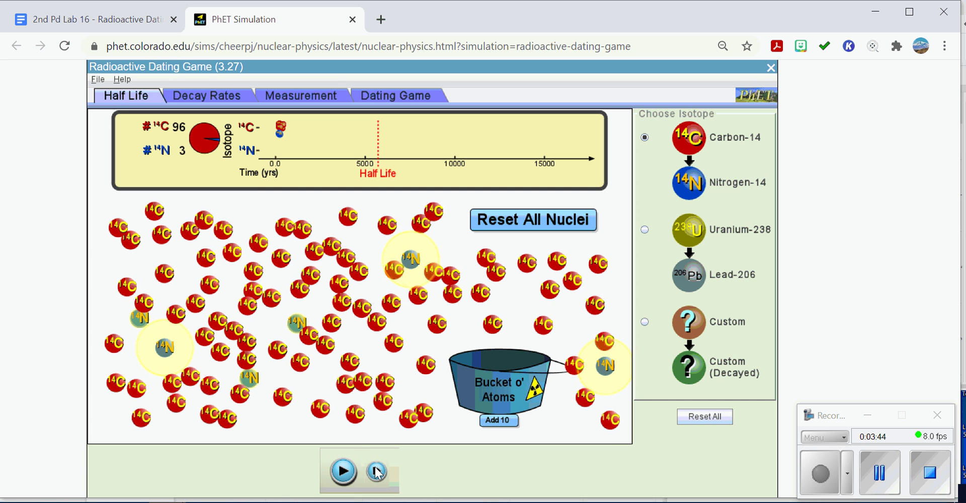
click(378, 473)
click(378, 473)
click(378, 473)
click(378, 473)
click(378, 473)
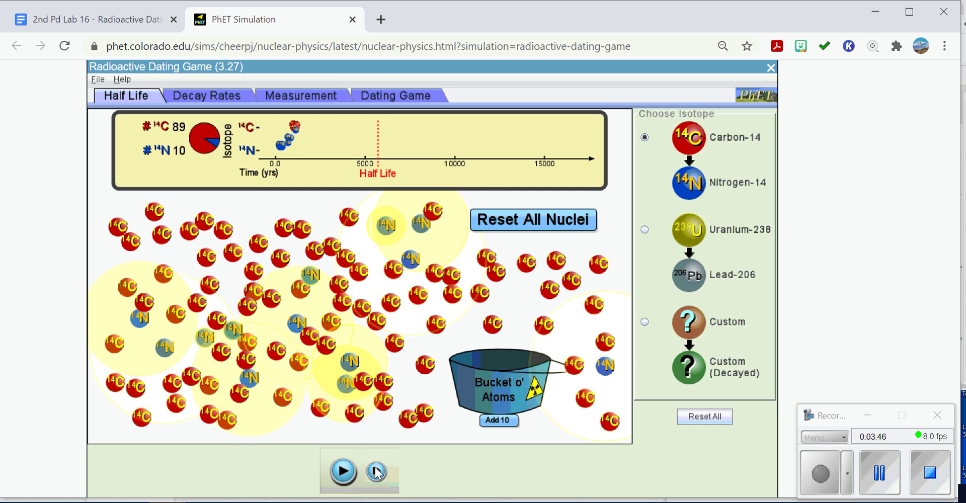
click(378, 473)
click(378, 473)
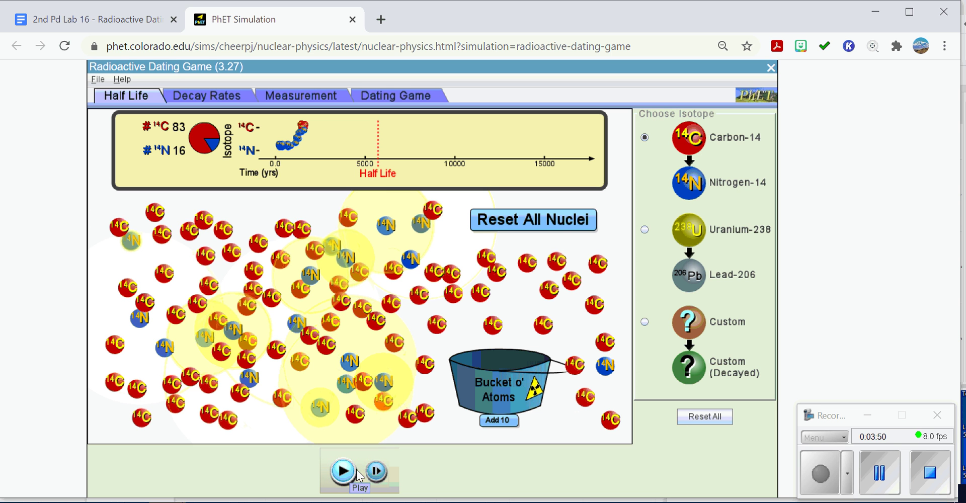
click(378, 473)
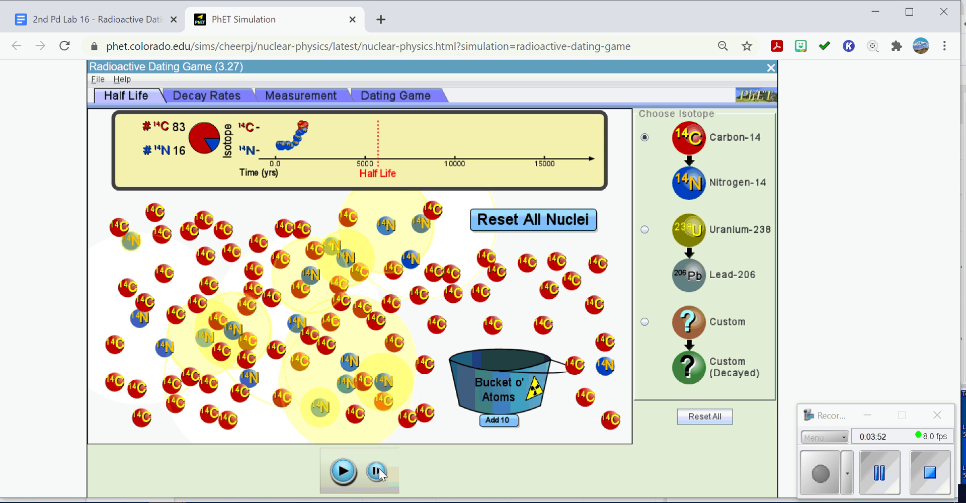
click(378, 473)
click(378, 473)
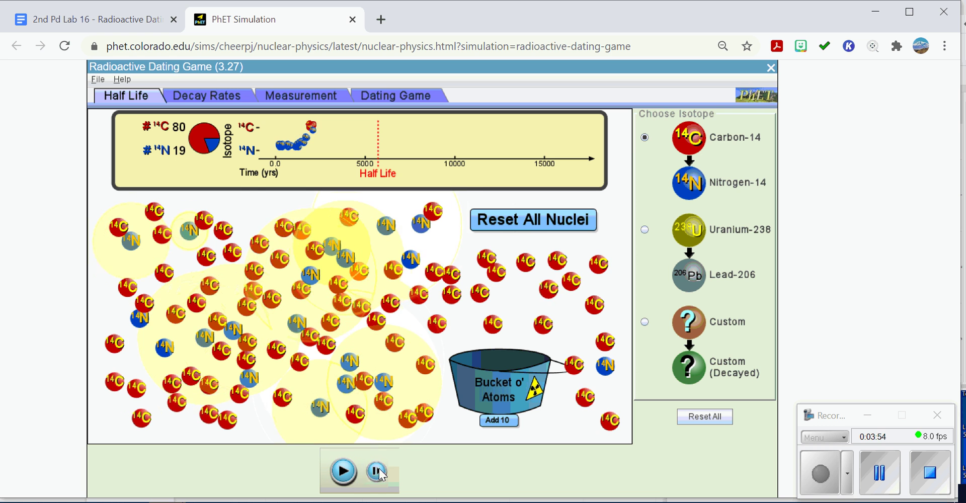
click(378, 473)
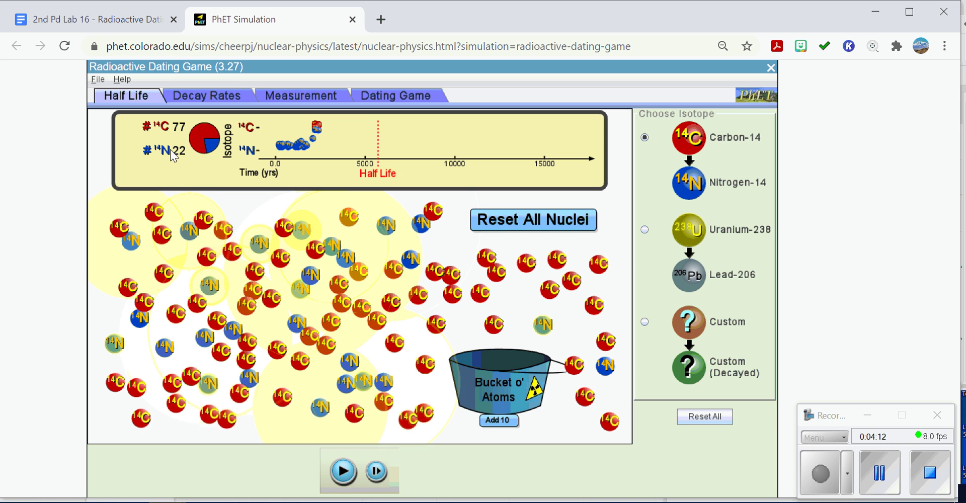
click(381, 469)
click(382, 471)
click(382, 470)
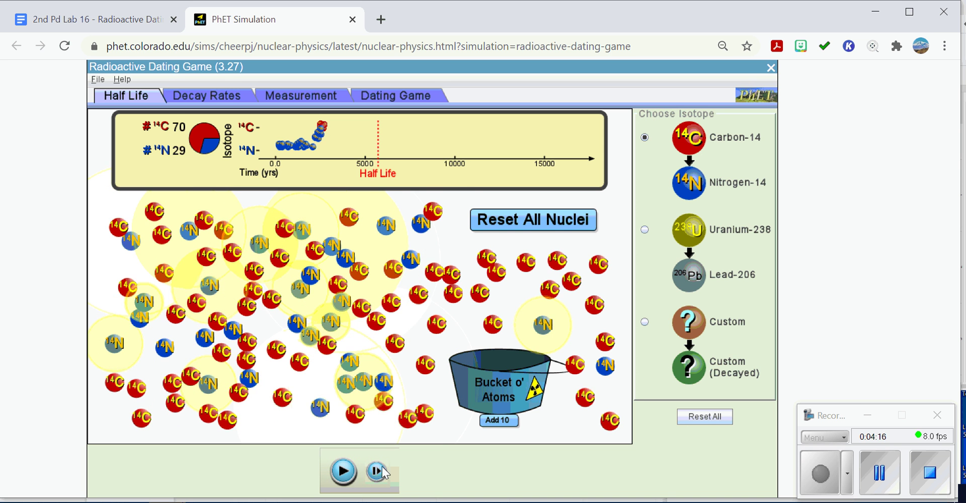
click(381, 471)
click(381, 470)
click(382, 470)
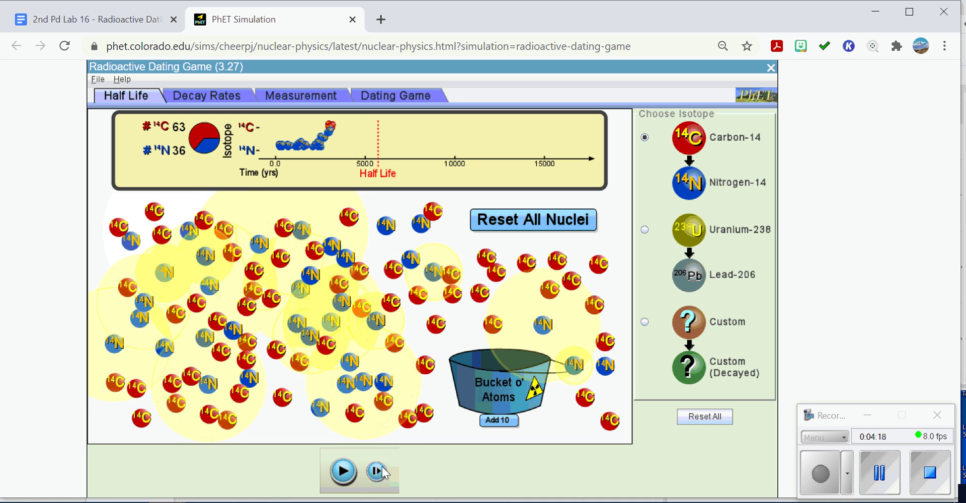
click(382, 470)
click(382, 470)
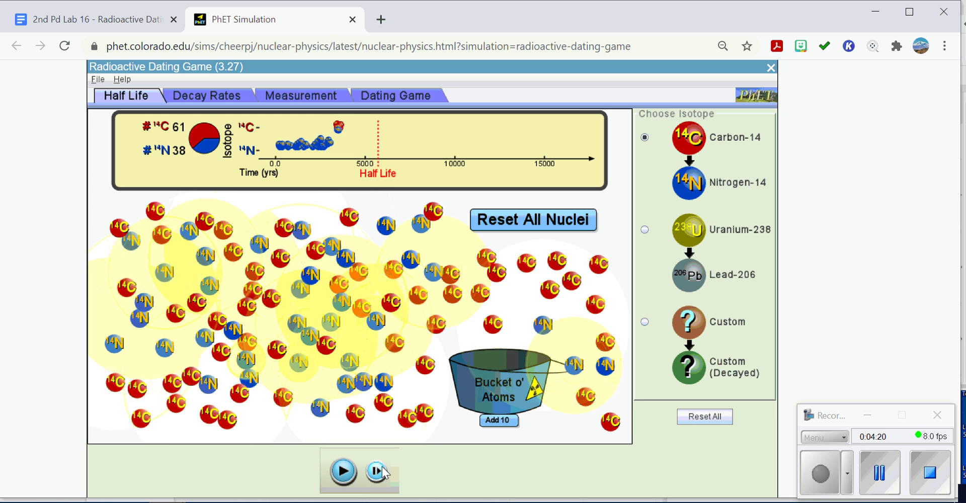
click(381, 471)
click(382, 471)
click(382, 470)
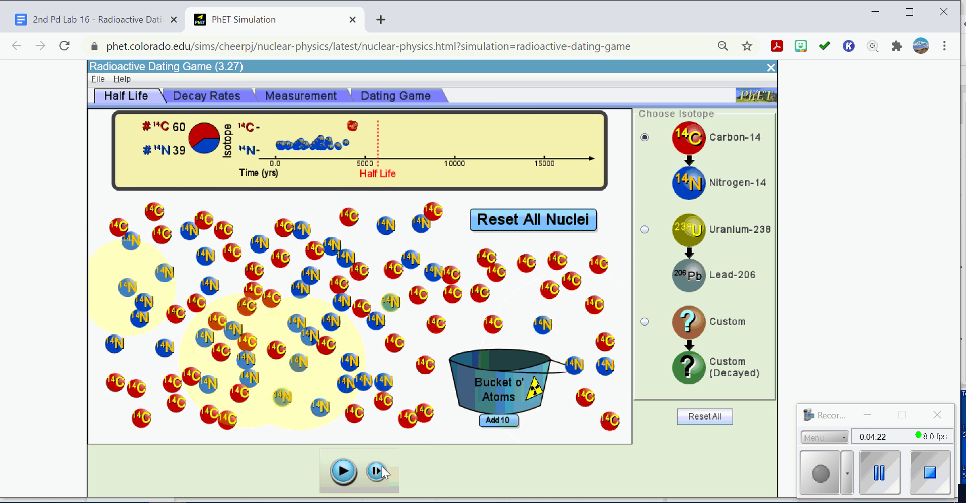
click(381, 471)
click(381, 470)
click(382, 470)
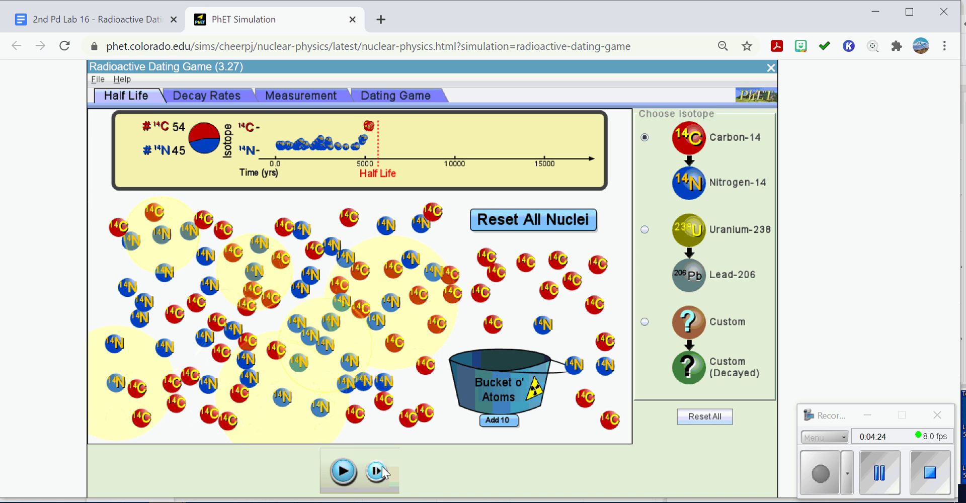
click(381, 471)
click(381, 470)
click(381, 471)
click(381, 472)
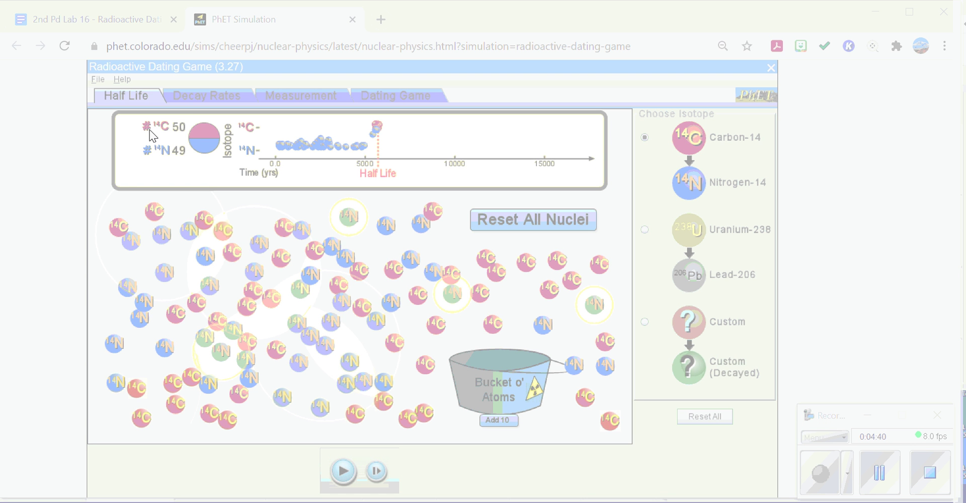
Step: Capture the simulation's C-14 and N-14 counts and paste them into the 1 half-life row's Ratio cell in the lab document
drag(141, 117, 189, 158)
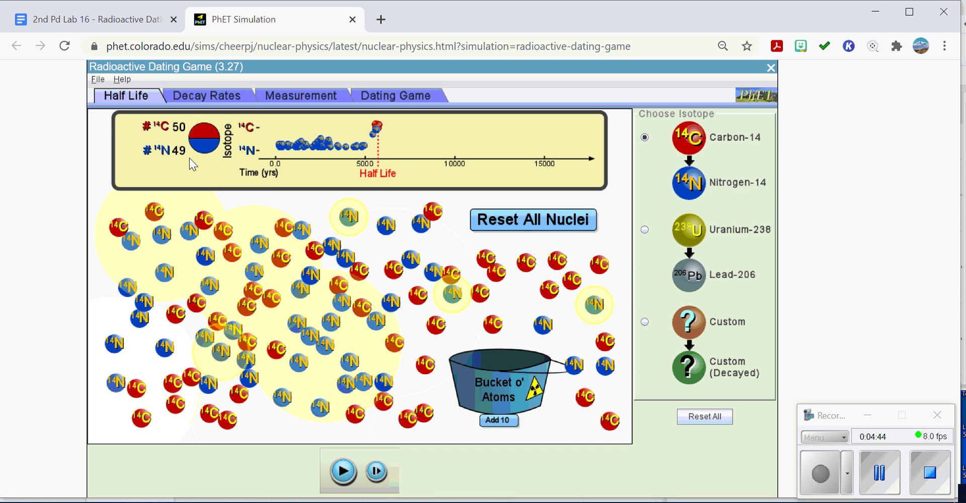
click(108, 19)
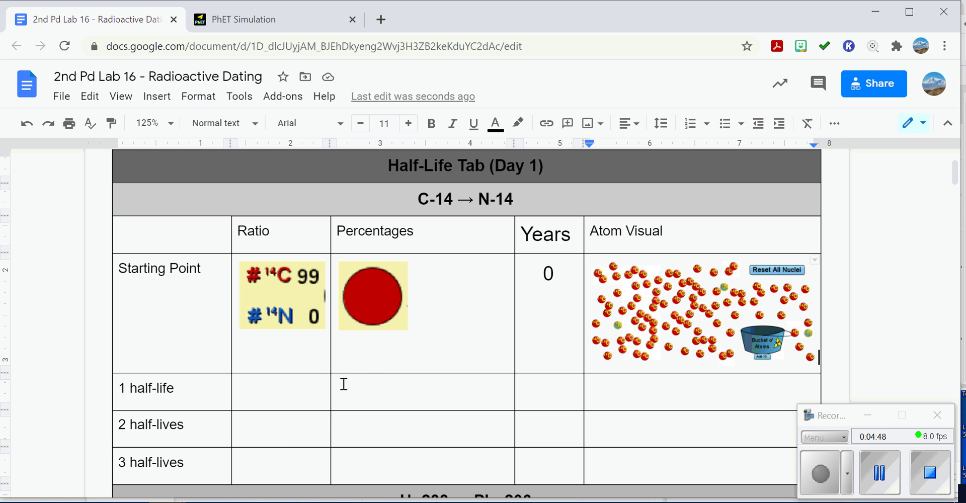
click(319, 386)
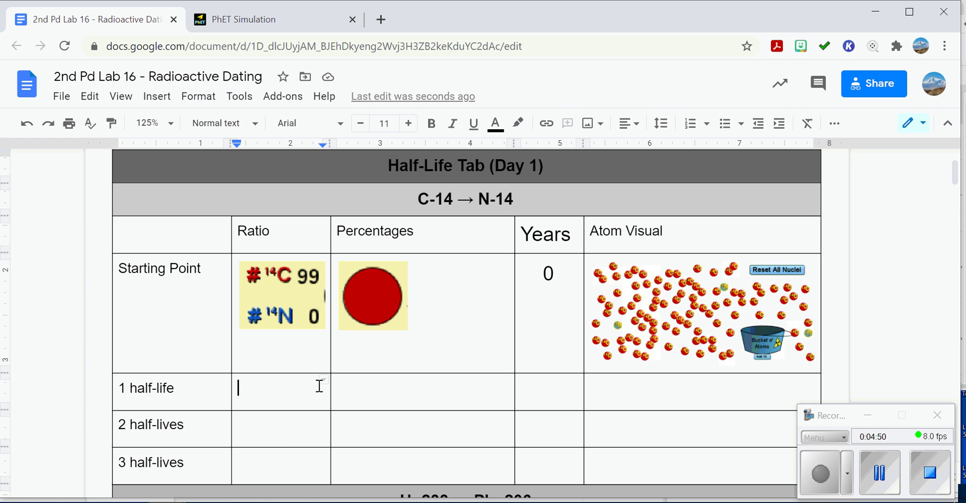
key(ctrl+v)
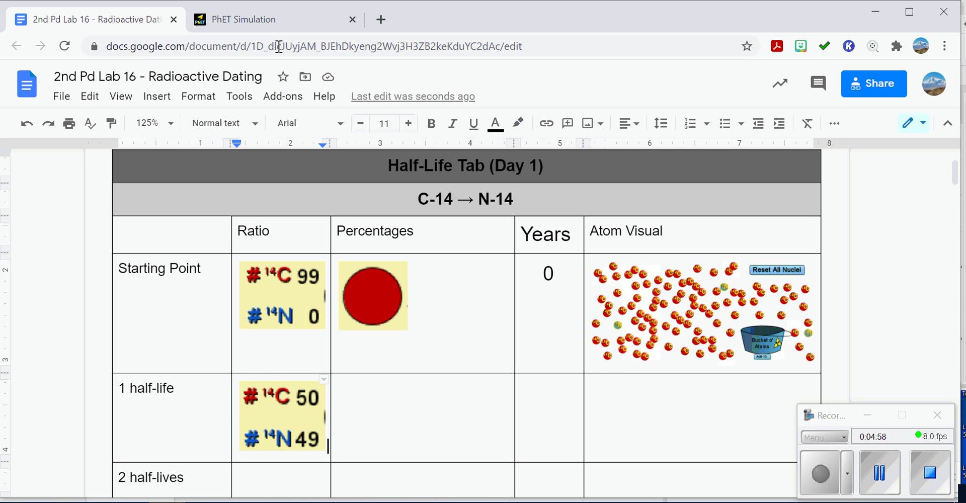
Step: Capture the simulation's isotope pie chart and paste it into the 1 half-life row's Percentages cell
click(274, 22)
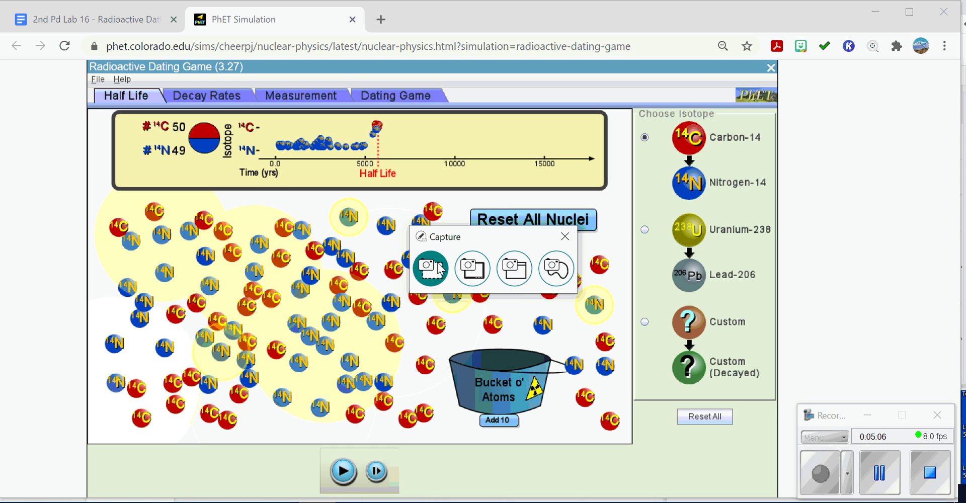
click(440, 269)
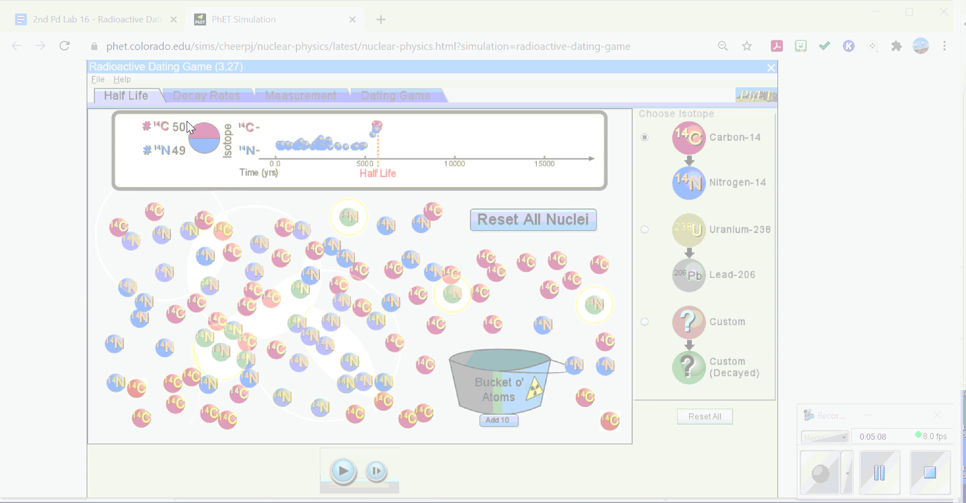
drag(186, 121, 224, 157)
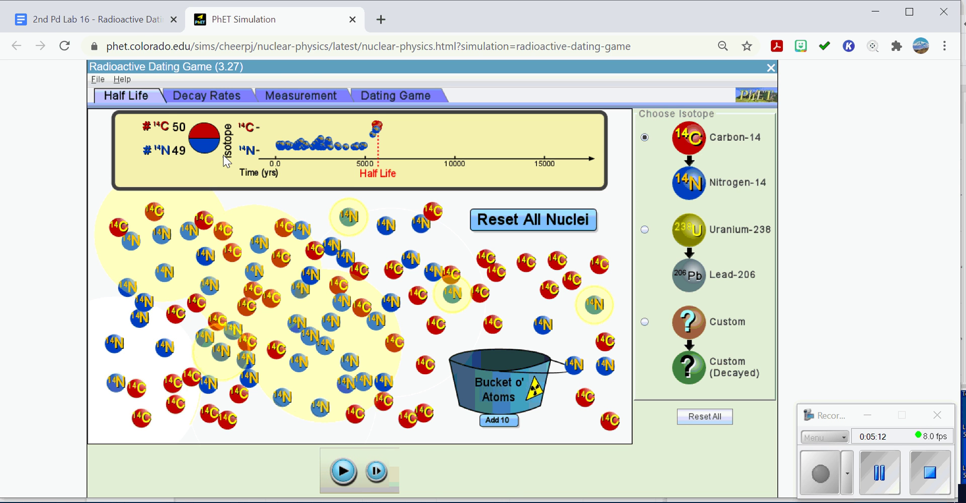
click(91, 20)
click(400, 391)
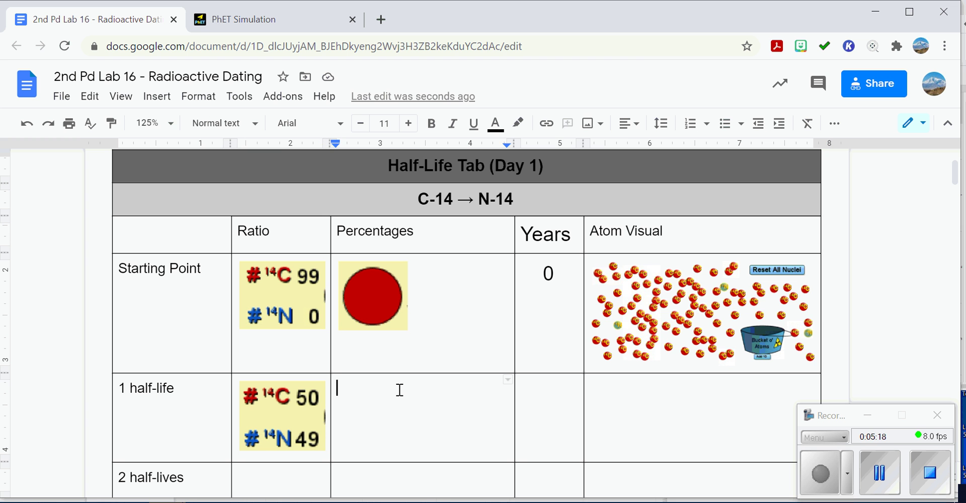
key(ctrl+v)
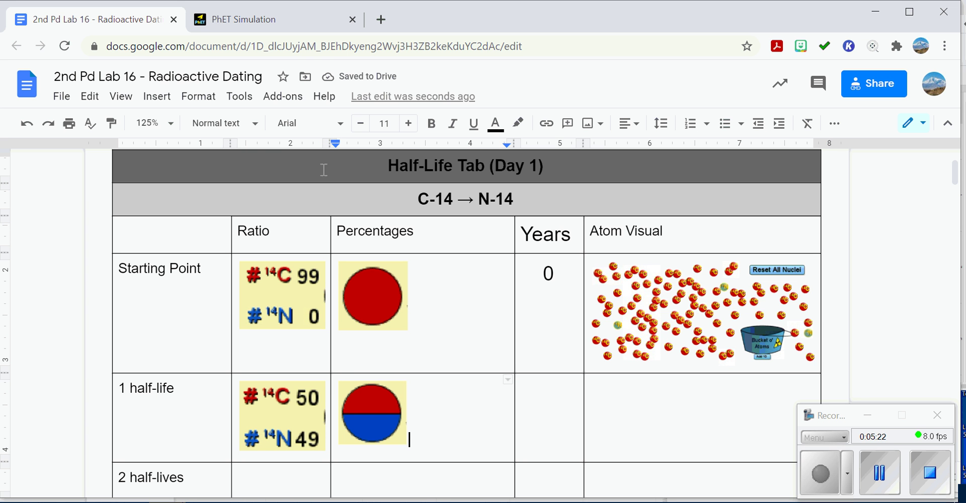
Step: Check the elapsed time at the simulation's Half Life line and enter 5700 in the 1 half-life row's Years cell
click(282, 26)
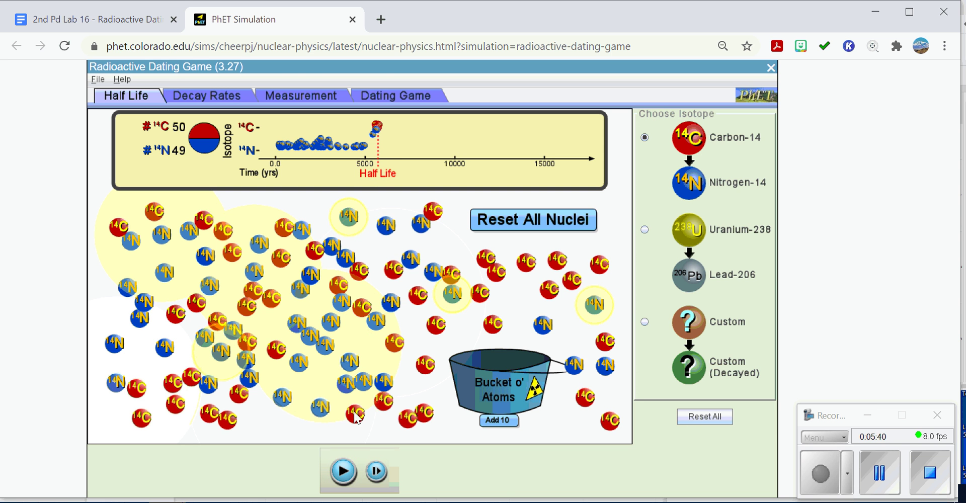
click(87, 21)
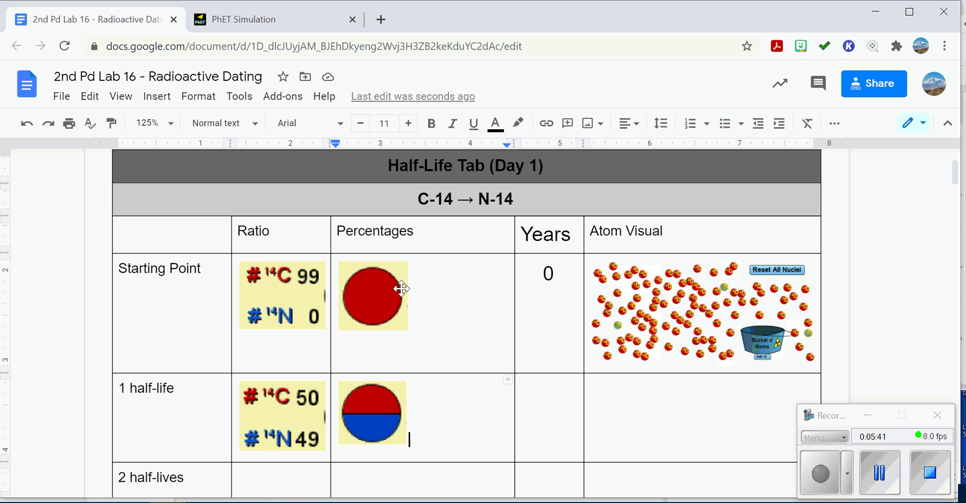
click(532, 411)
text(5700)
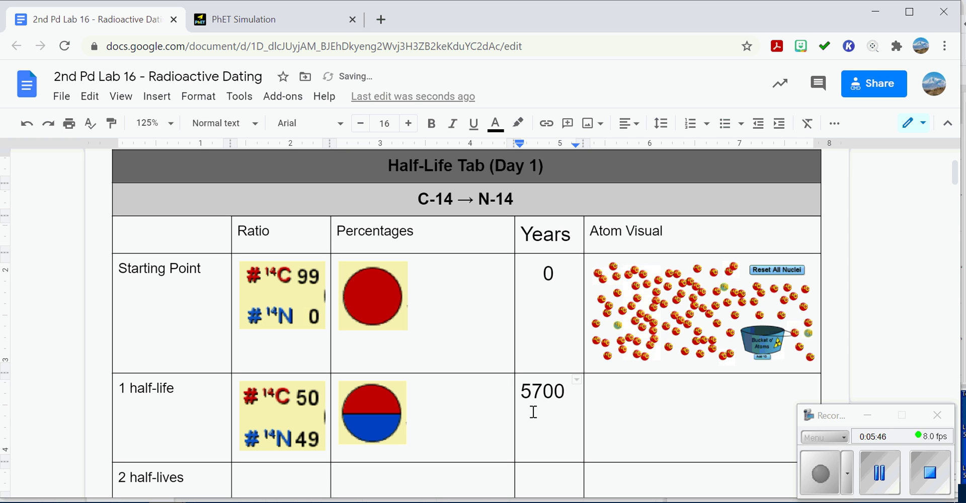
Step: Capture the simulation's whole atom area and paste it into the 1 half-life row's Atom Visual cell
click(304, 22)
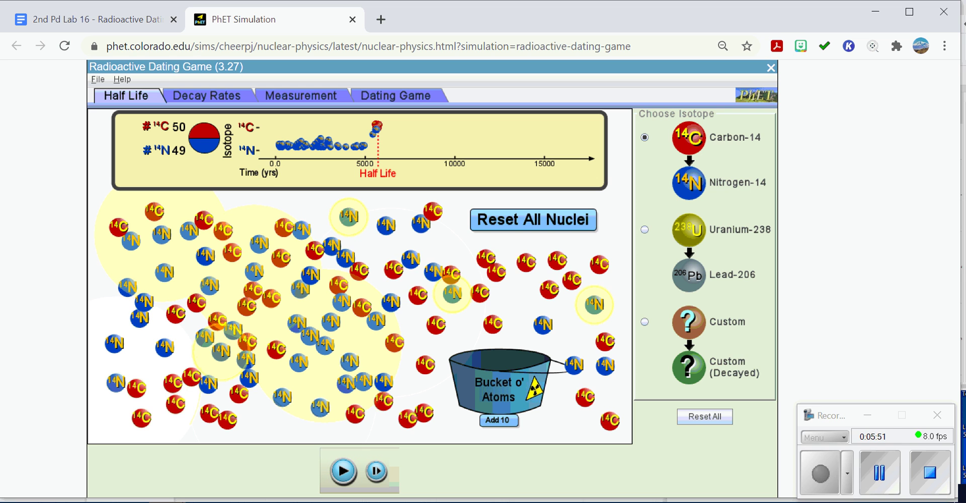
click(432, 268)
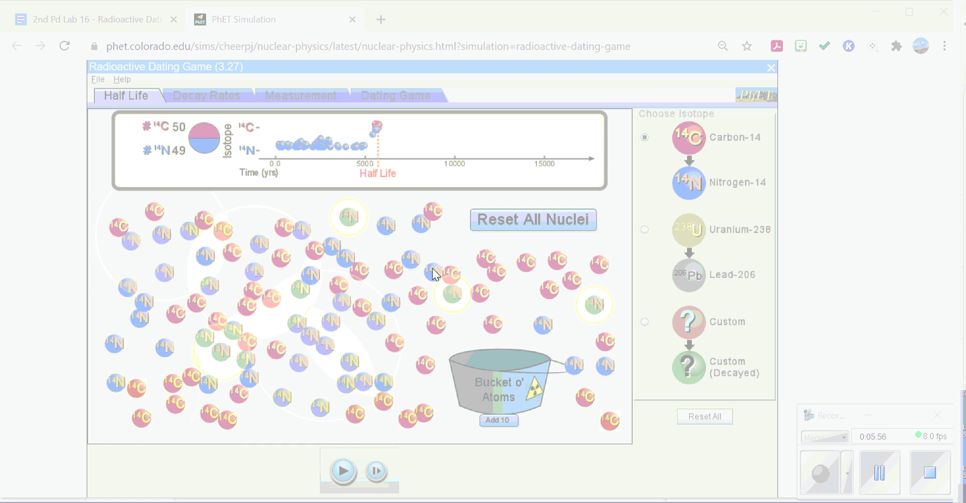
drag(103, 203, 624, 442)
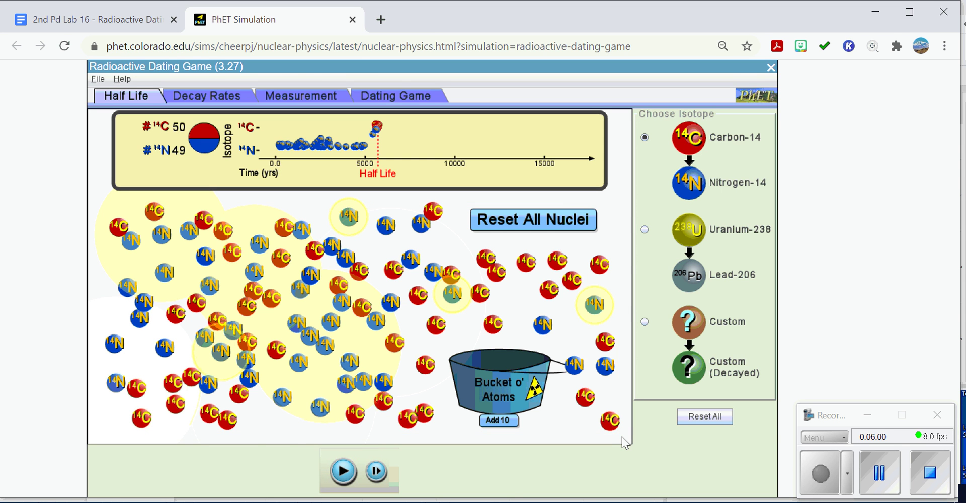
click(91, 19)
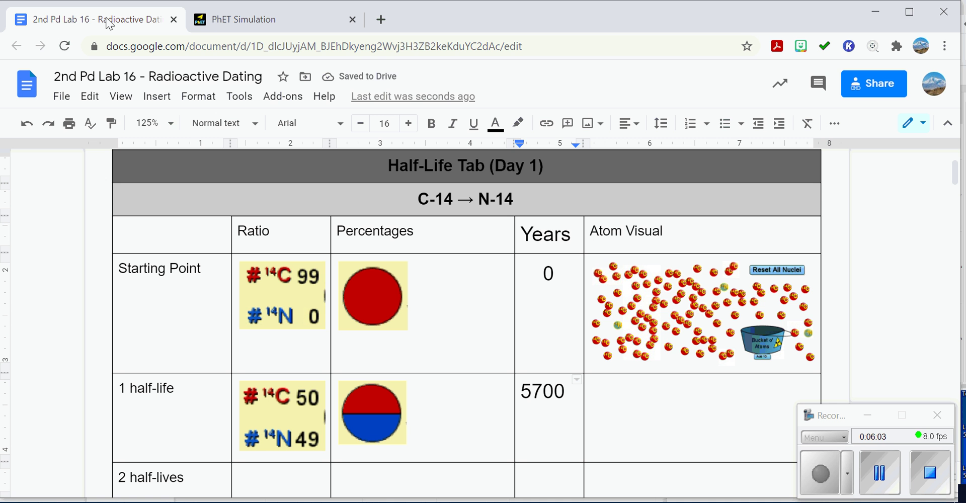
click(648, 396)
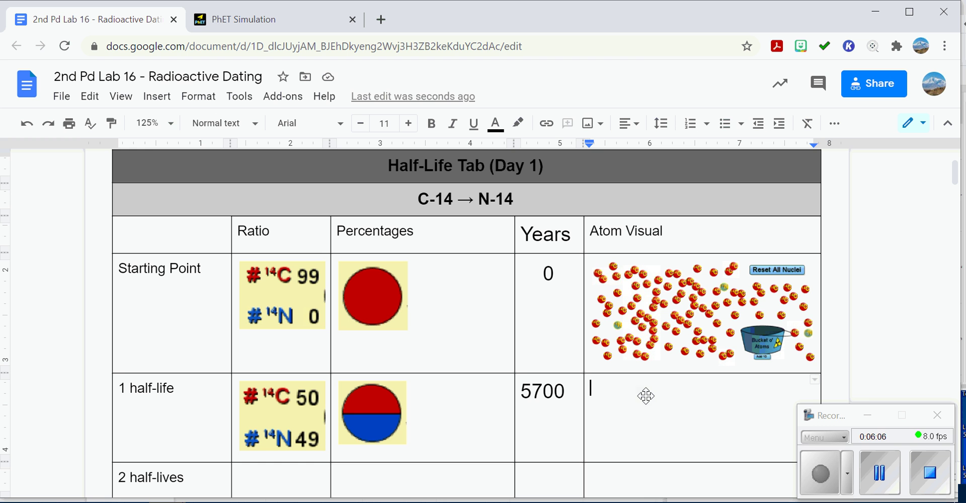
key(ctrl+v)
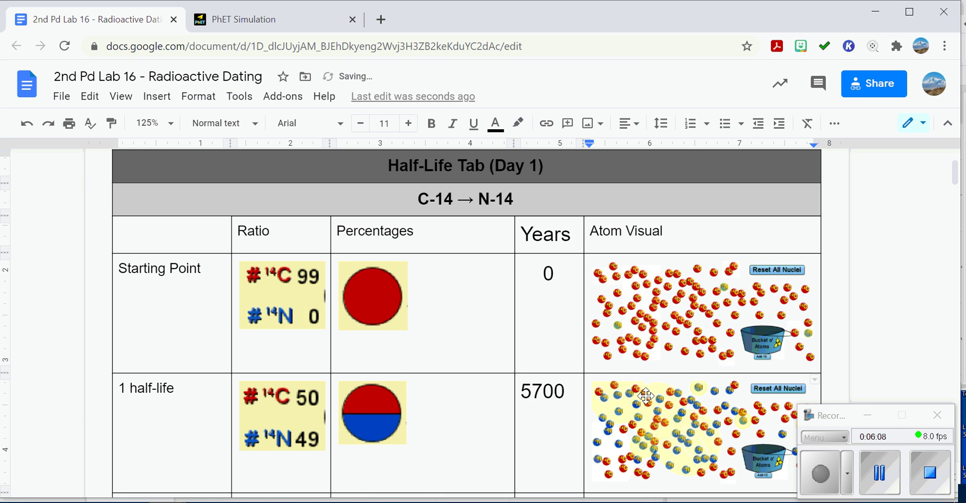
Step: Return to the simulation and advance the Carbon-14 decay in single steps past 10000 years to about two half-lives on the timeline
scroll(646, 396, down, 3)
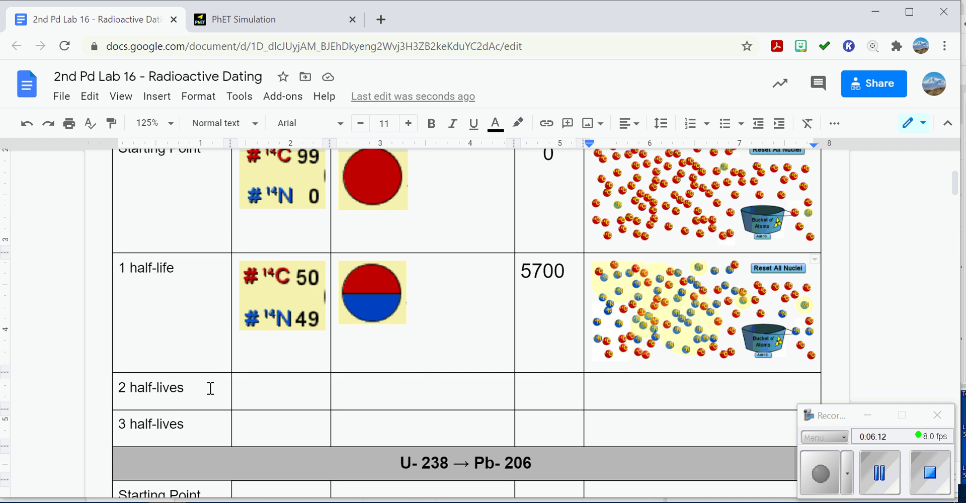
click(255, 25)
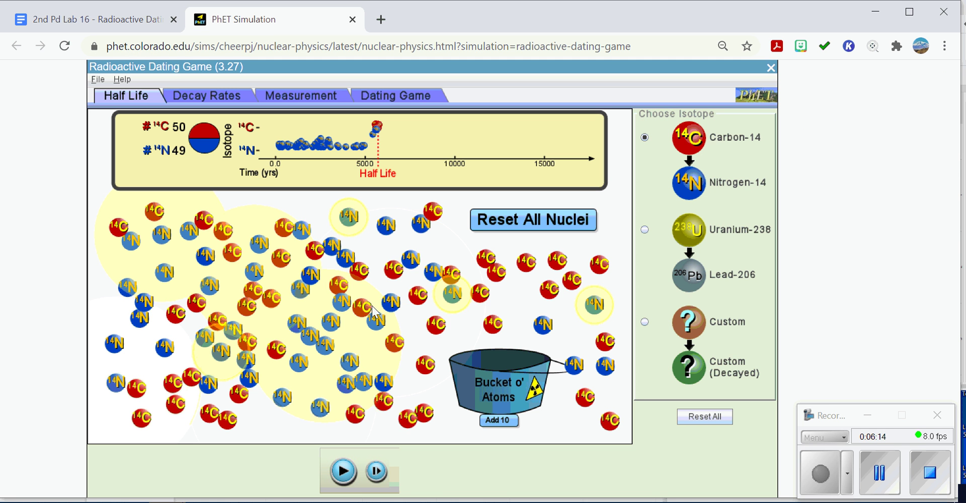
click(382, 472)
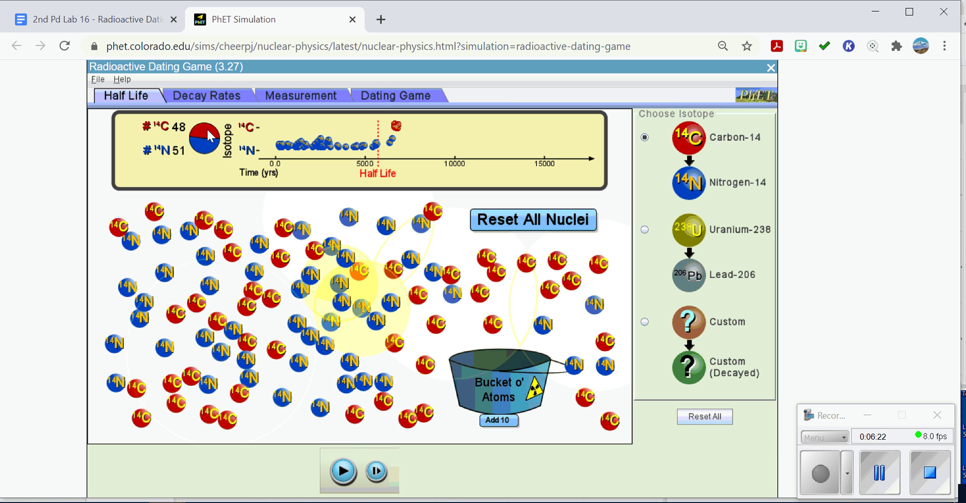
click(378, 472)
click(381, 472)
click(381, 471)
click(381, 471)
click(381, 471)
click(381, 472)
click(381, 471)
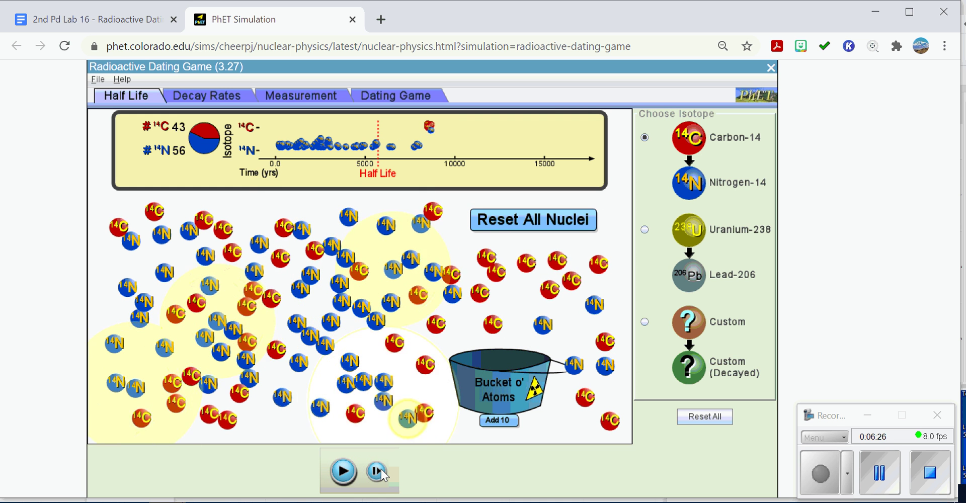
click(381, 471)
click(381, 472)
click(381, 473)
click(381, 473)
click(382, 473)
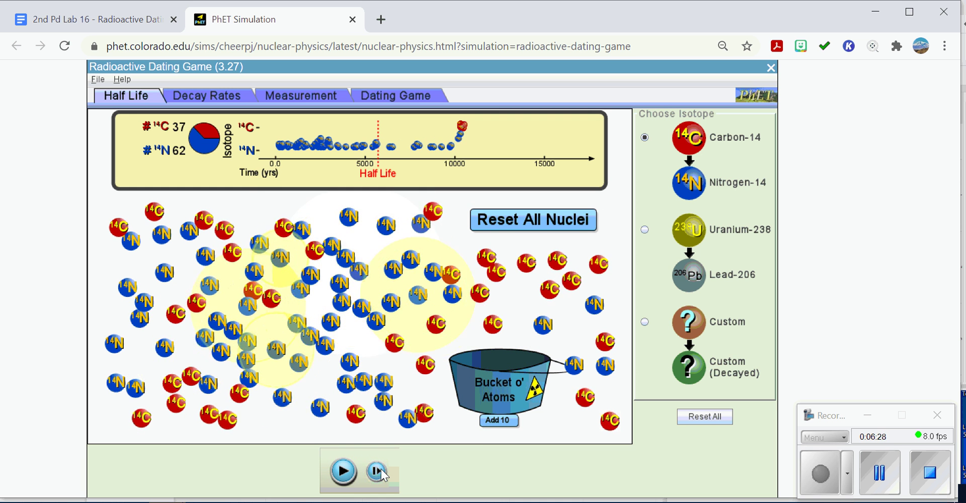
click(381, 473)
click(382, 473)
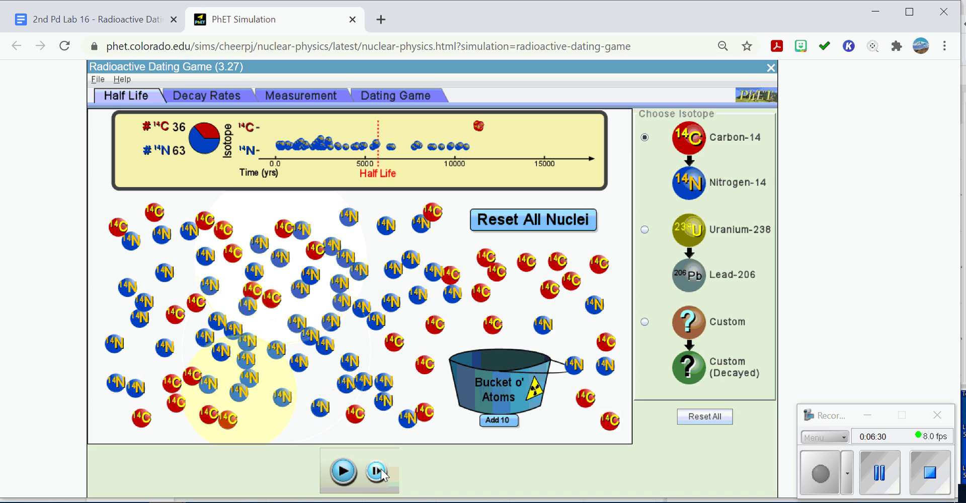